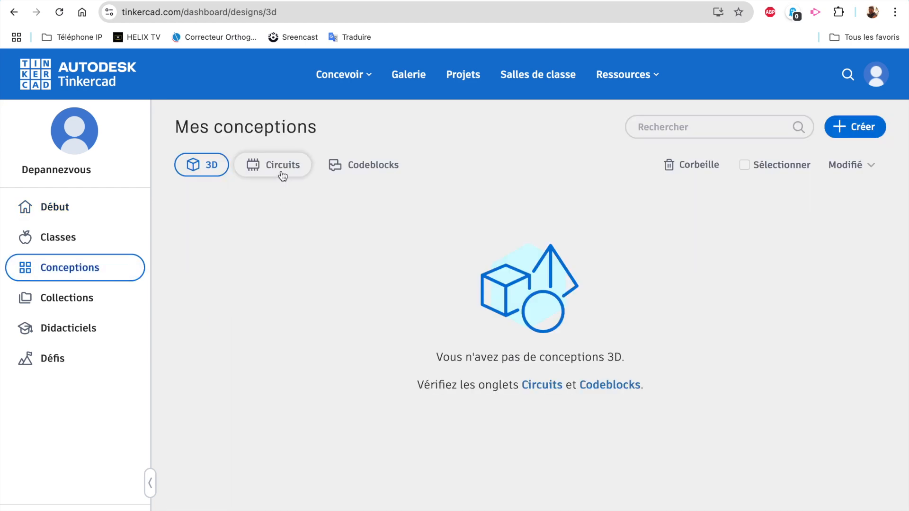
# Create a new circuit design and name it "Labo 1 - Circuit série"
pyautogui.click(846, 134)
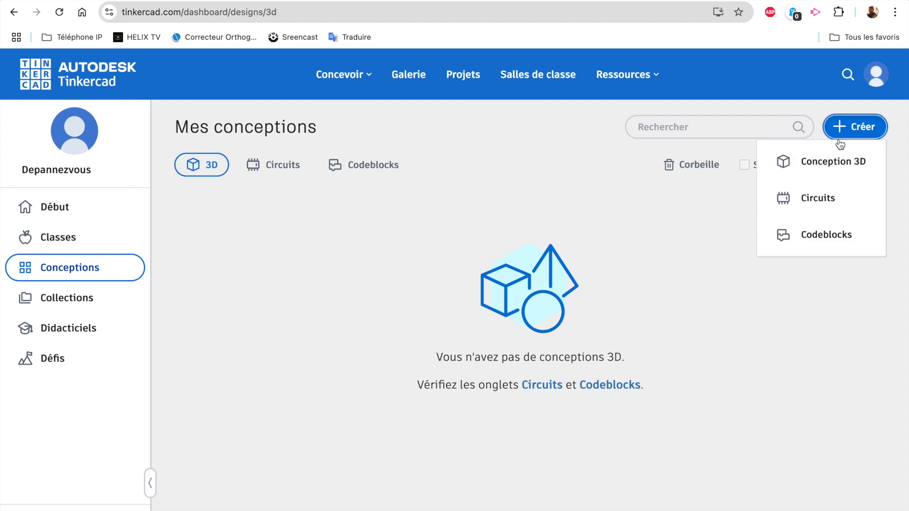
pyautogui.click(822, 197)
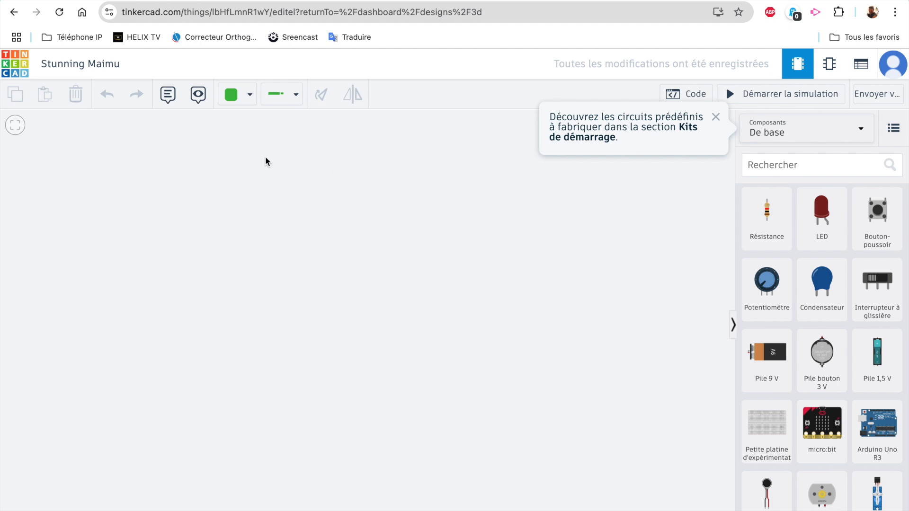
pyautogui.click(114, 71)
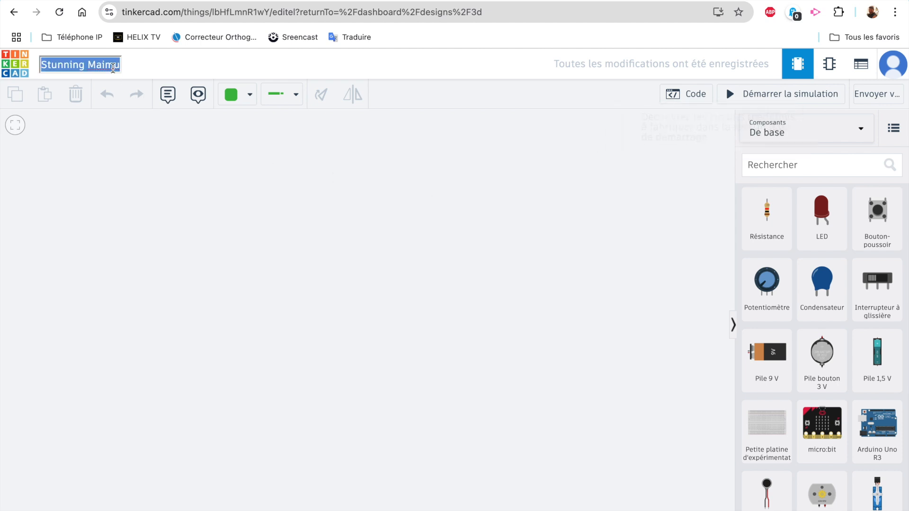
pyautogui.write('Labo 1 - ')
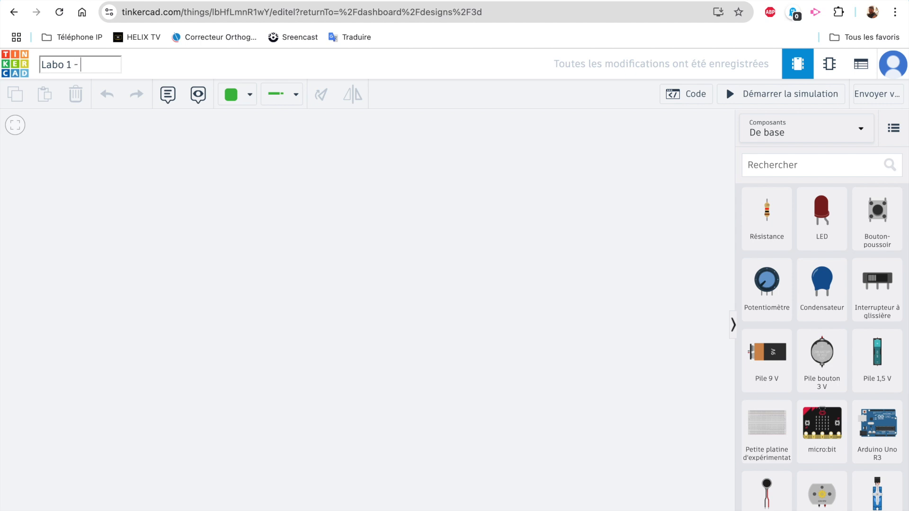
pyautogui.write('Circuit série')
pyautogui.press('Return')
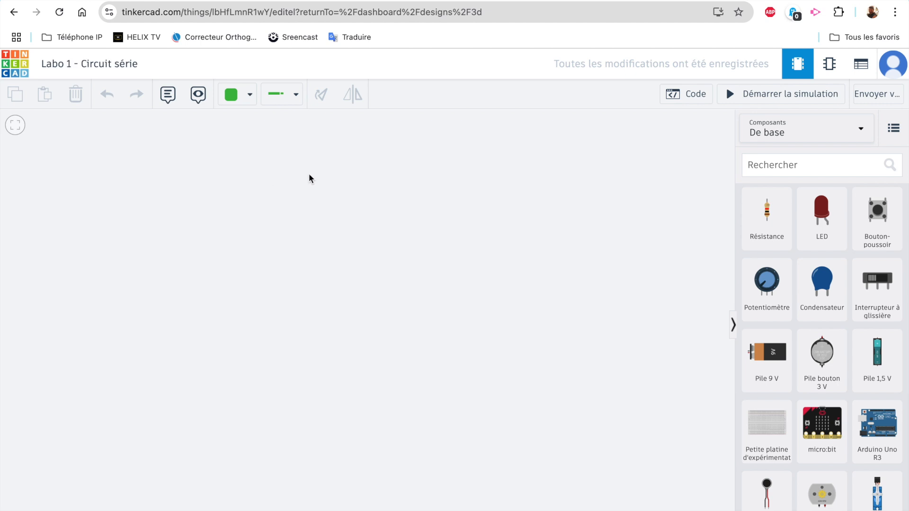
# Search the components for "platine" and place a small breadboard (Petite platine d'expérimentation) in the workspace
pyautogui.click(788, 164)
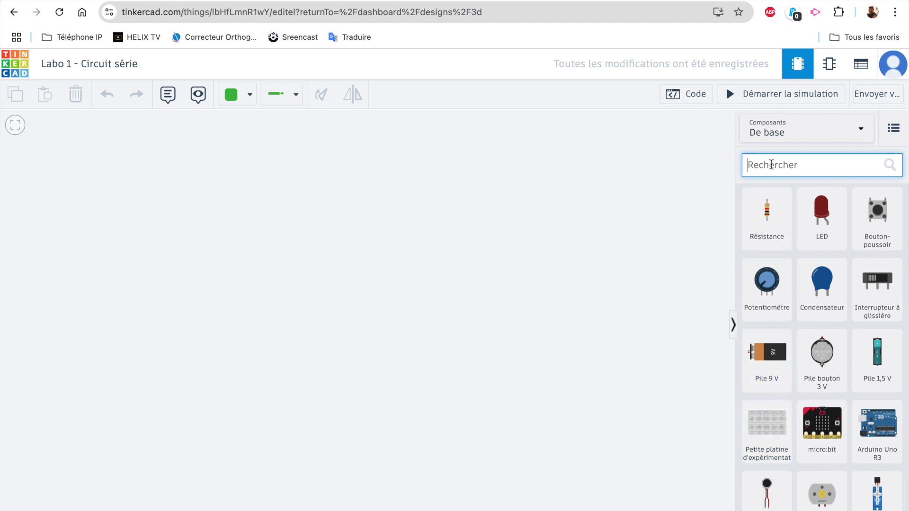
pyautogui.write('platine')
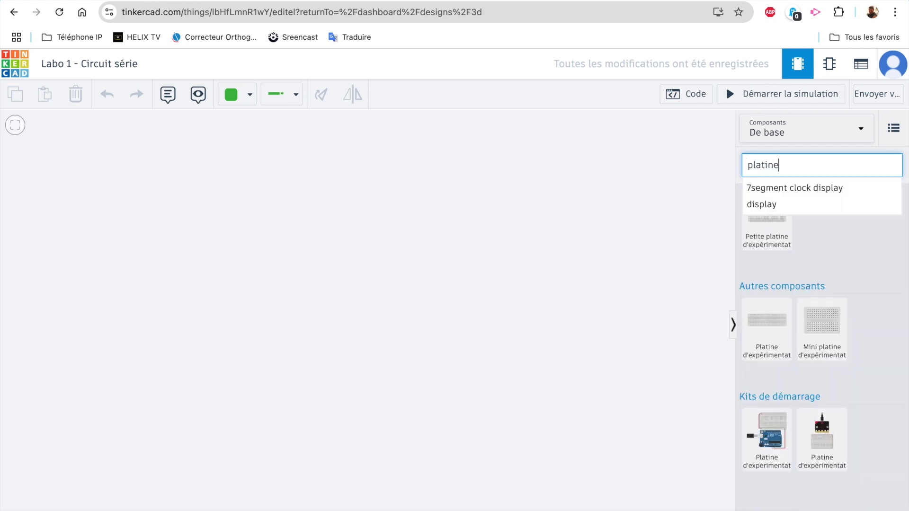
pyautogui.press('Return')
pyautogui.moveTo(786, 211); pyautogui.dragTo(349, 348)
# Replace the component search with "bloc" and place a power supply (Bloc d'alimentation) above and to the left of the breadboard
pyautogui.click(796, 163)
pyautogui.moveTo(796, 163); pyautogui.dragTo(739, 171)
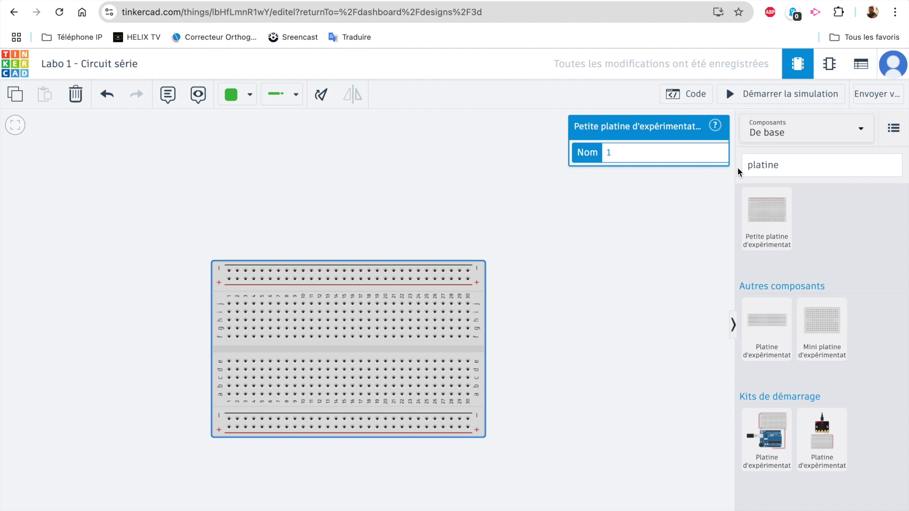
pyautogui.click(772, 165)
pyautogui.moveTo(787, 165); pyautogui.dragTo(741, 166)
pyautogui.click(698, 204)
pyautogui.click(795, 164)
pyautogui.press('BackSpace')
pyautogui.press('BackSpace')
pyautogui.press('BackSpace')
pyautogui.press('BackSpace')
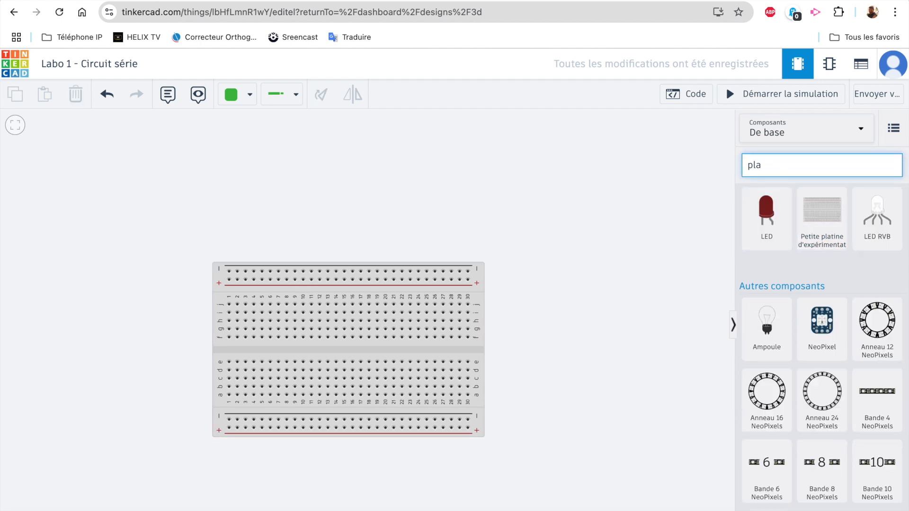
pyautogui.press('BackSpace')
pyautogui.press('BackSpace')
pyautogui.press('BackSpace')
pyautogui.write('bloc')
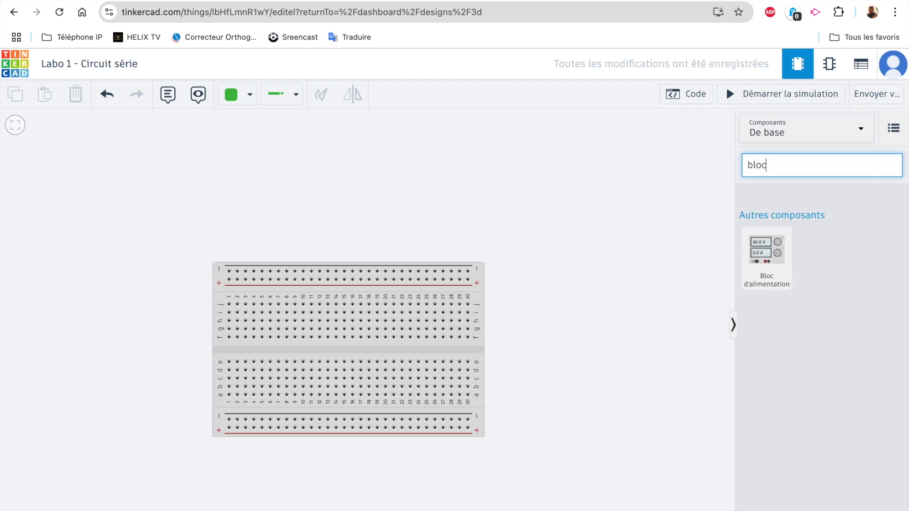
pyautogui.moveTo(780, 266); pyautogui.dragTo(166, 223)
pyautogui.click(223, 252)
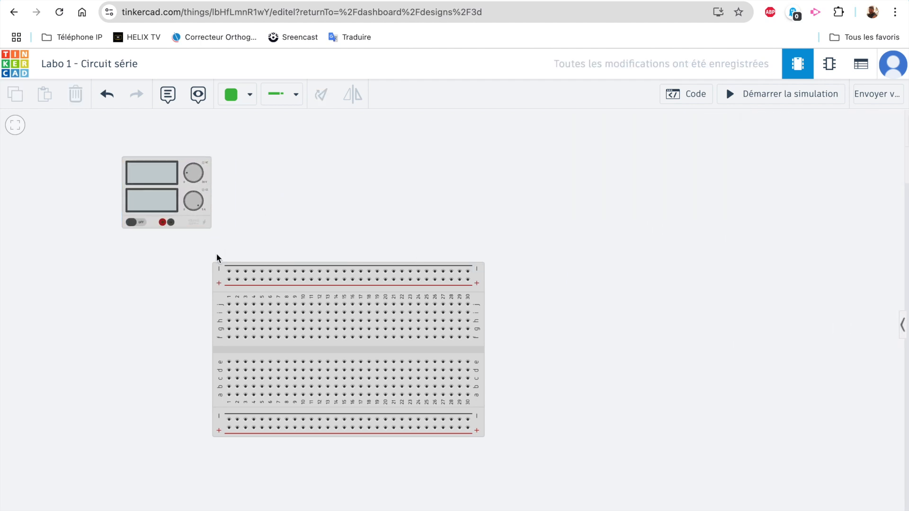
# Wire the power supply's positive terminal to the first hole of the breadboard's upper + rail with one bend, and colour the wire red
pyautogui.click(162, 222)
pyautogui.click(162, 277)
pyautogui.click(229, 280)
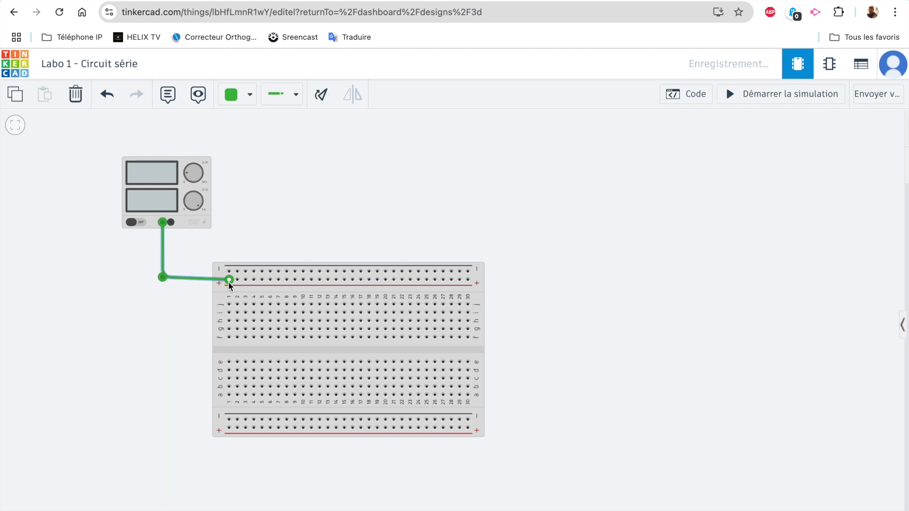
pyautogui.moveTo(164, 278); pyautogui.dragTo(164, 280)
pyautogui.click(248, 97)
pyautogui.click(265, 158)
# Wire the power supply's negative terminal to the first hole of the upper − rail with one straightened bend, and colour the wire black
pyautogui.click(171, 223)
pyautogui.click(172, 266)
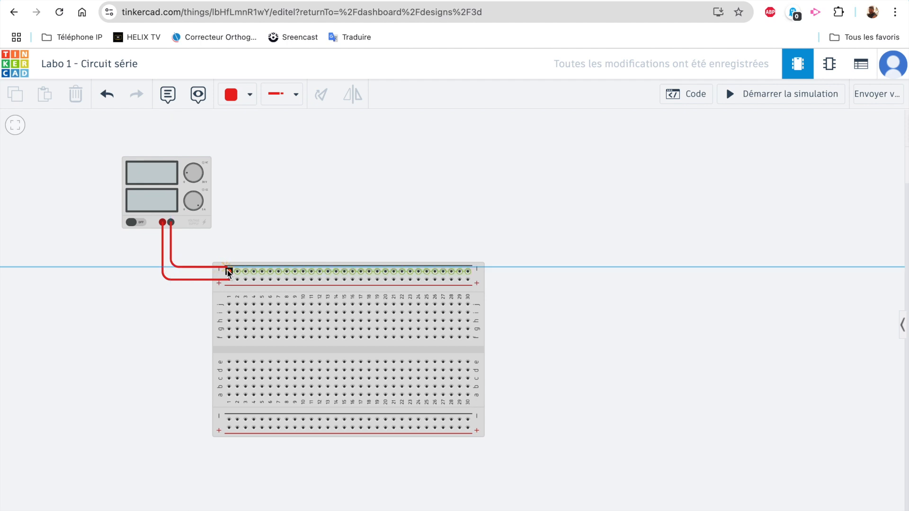
pyautogui.click(228, 271)
pyautogui.moveTo(171, 265); pyautogui.dragTo(172, 270)
pyautogui.click(251, 105)
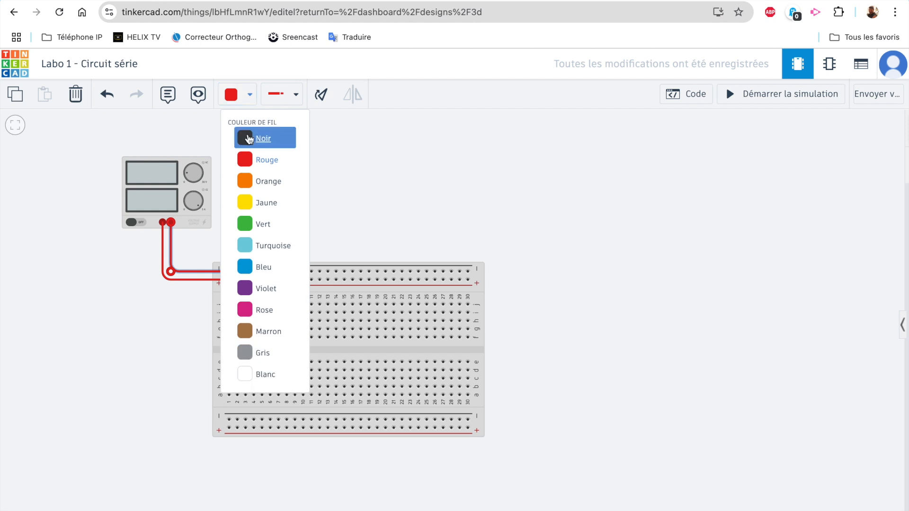
pyautogui.click(258, 138)
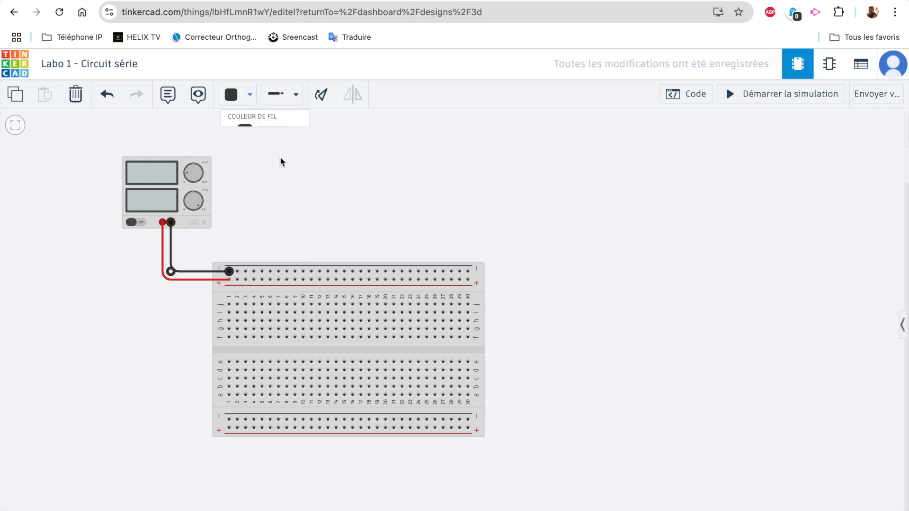
pyautogui.click(185, 193)
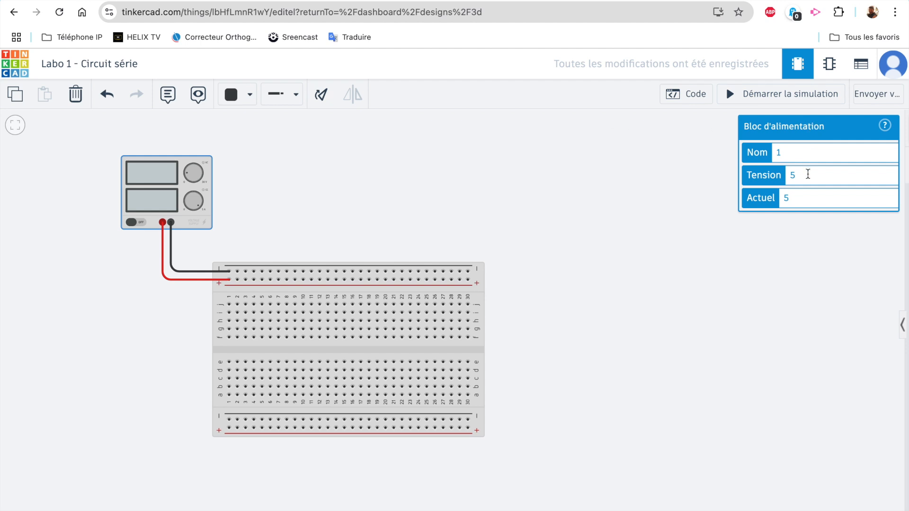
pyautogui.click(673, 217)
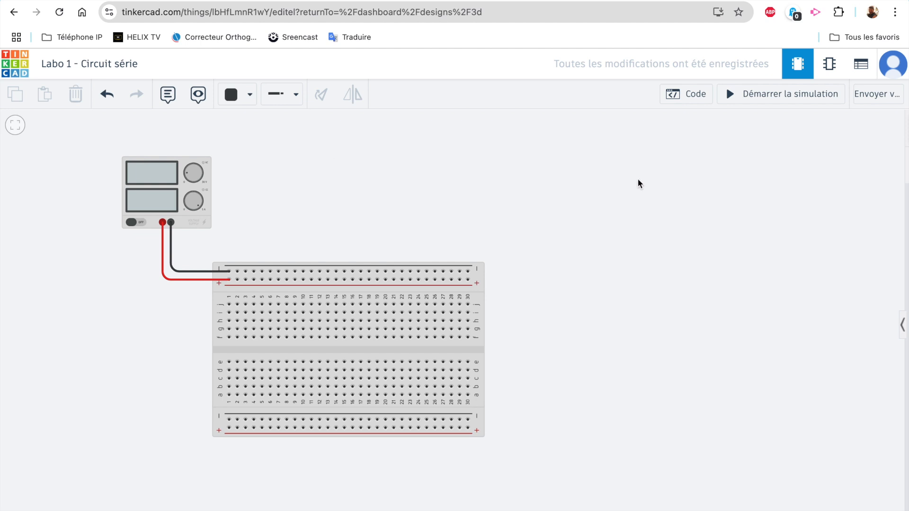
# Search the components for "résis", place a resistor above the breadboard and set its resistance unit to Ω
pyautogui.click(903, 327)
pyautogui.moveTo(772, 164); pyautogui.dragTo(744, 164)
pyautogui.write('résis')
pyautogui.moveTo(767, 213); pyautogui.dragTo(372, 198)
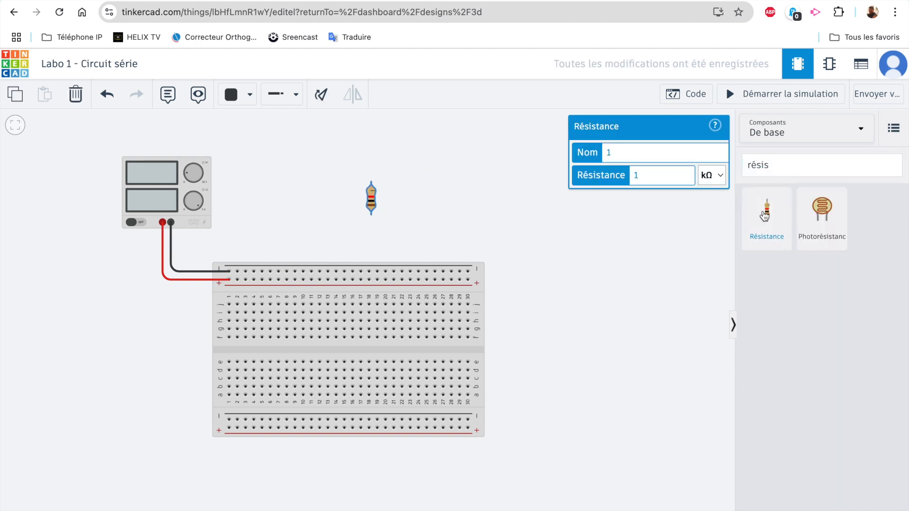
pyautogui.click(724, 176)
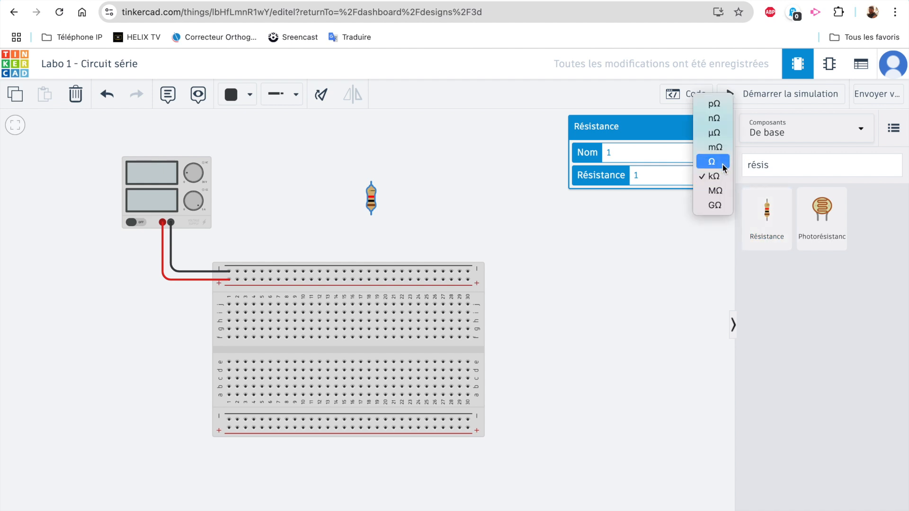
pyautogui.click(721, 163)
# Place two more resistors above the breadboard, beside the first, keeping their default 1 kΩ values
pyautogui.moveTo(767, 213); pyautogui.dragTo(432, 204)
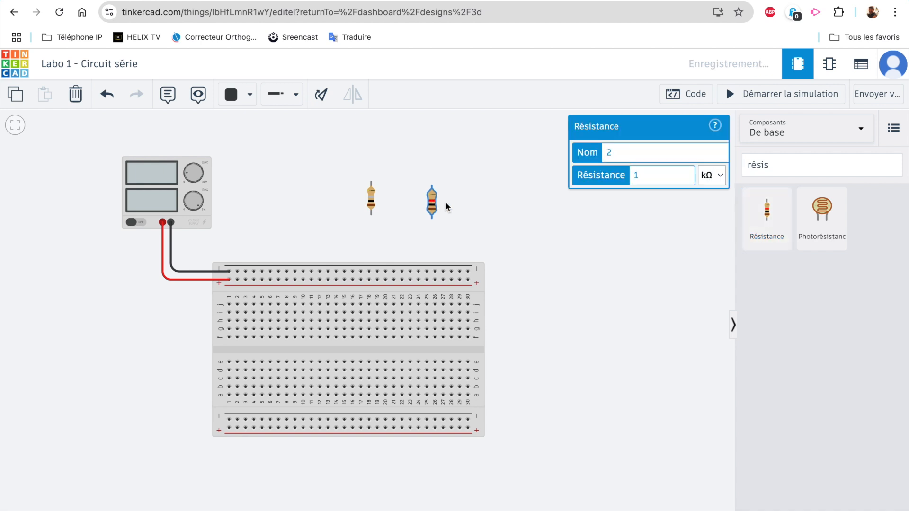
pyautogui.click(701, 220)
pyautogui.moveTo(768, 213); pyautogui.dragTo(481, 205)
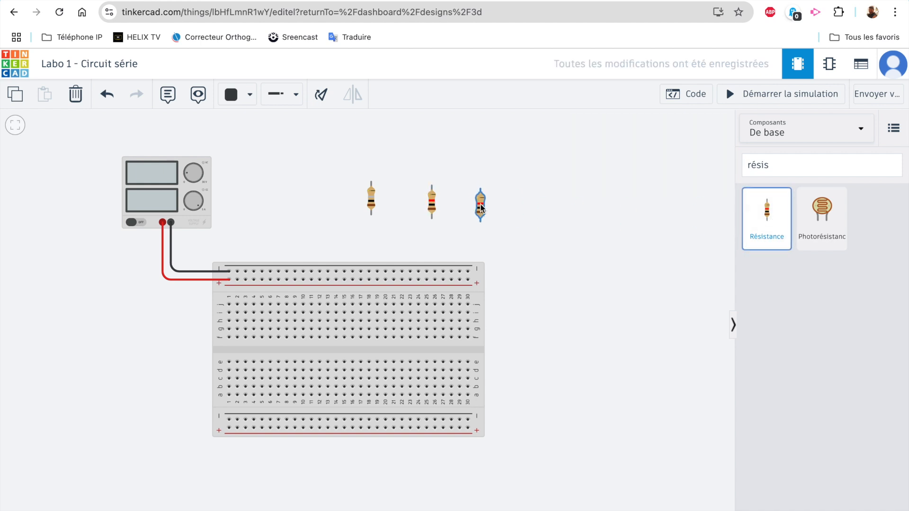
pyautogui.click(536, 200)
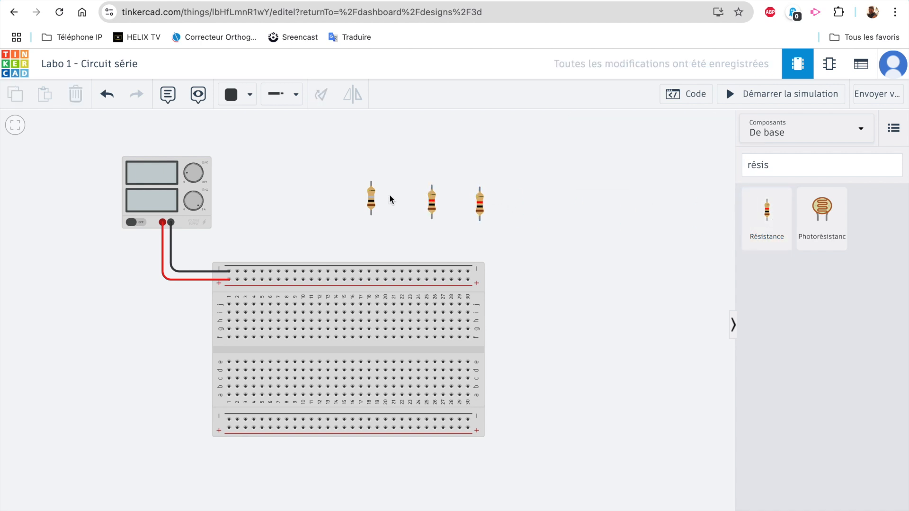
# Insert the resistors in series: 1 Ω from the upper + rail to column 3, one rotated across columns 3–7 in row g, the last from column 7 to the − rail
pyautogui.moveTo(380, 197); pyautogui.dragTo(256, 297)
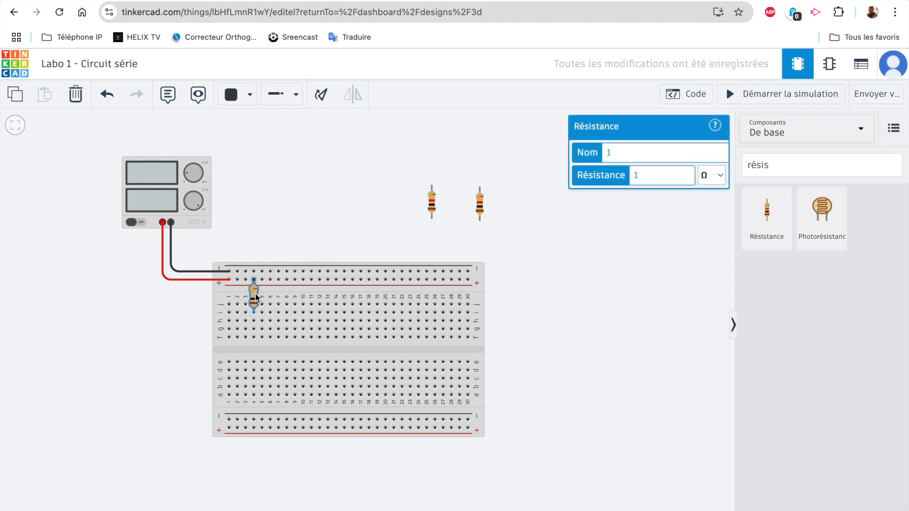
pyautogui.click(436, 210)
pyautogui.click(432, 206)
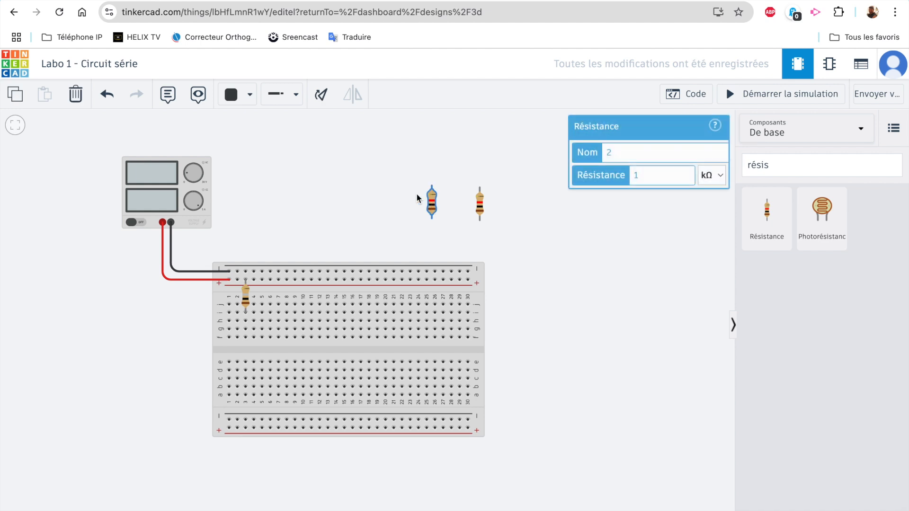
pyautogui.click(321, 95)
pyautogui.click(322, 94)
pyautogui.click(321, 94)
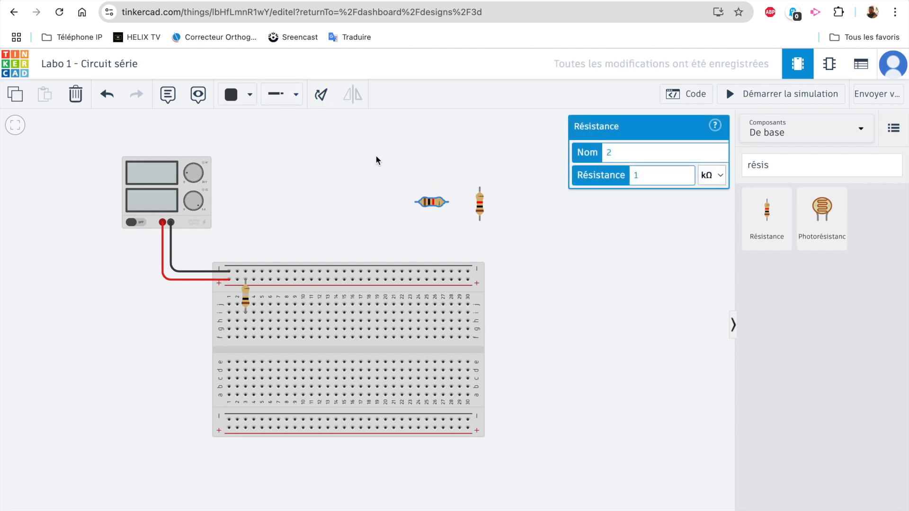
pyautogui.moveTo(431, 206); pyautogui.dragTo(265, 322)
pyautogui.moveTo(479, 215); pyautogui.dragTo(279, 293)
pyautogui.click(335, 226)
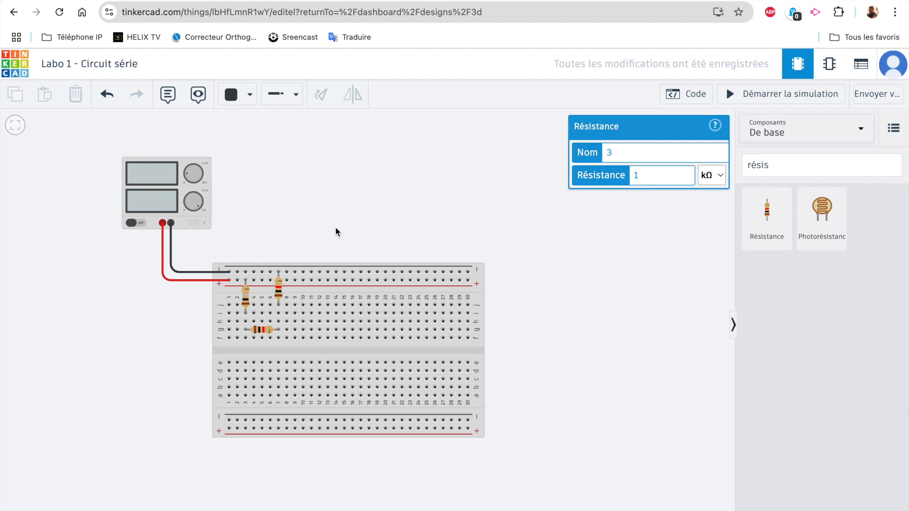
# Start the simulation and set the power supply's voltage to 10 V
pyautogui.click(730, 97)
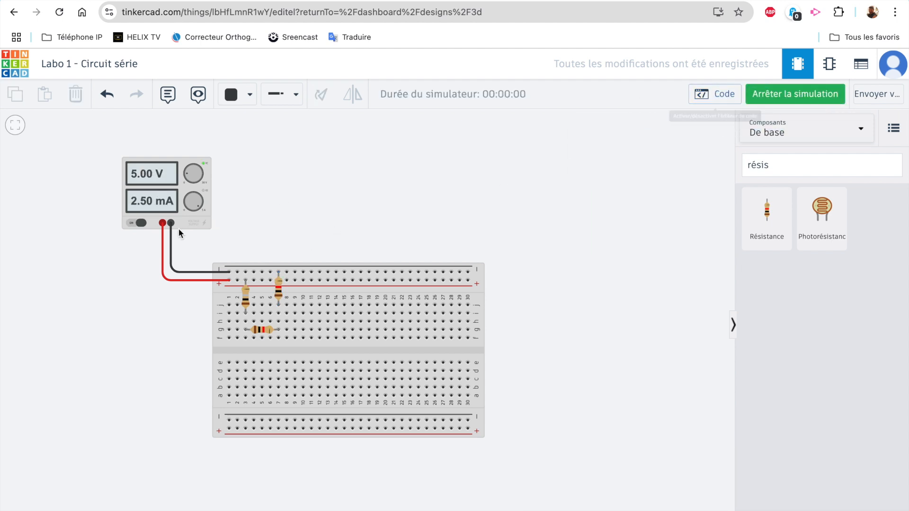
pyautogui.click(174, 201)
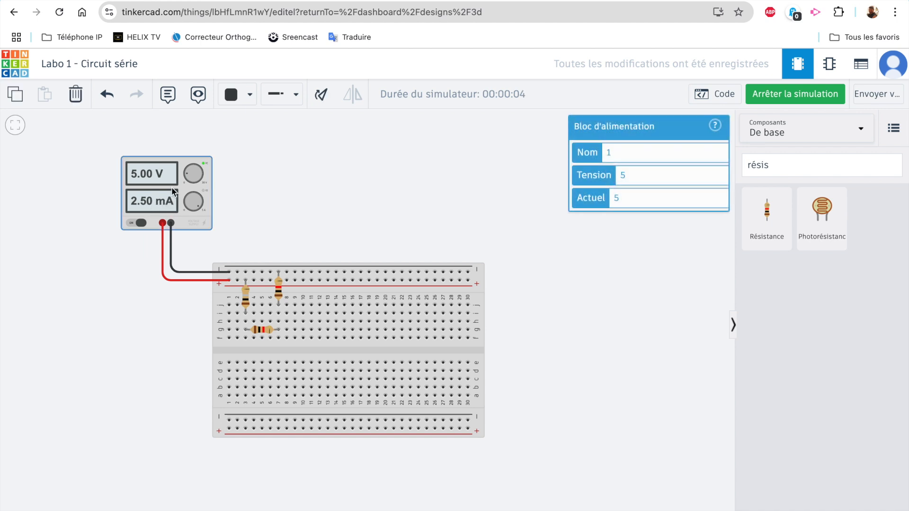
pyautogui.click(624, 175)
pyautogui.press('BackSpace')
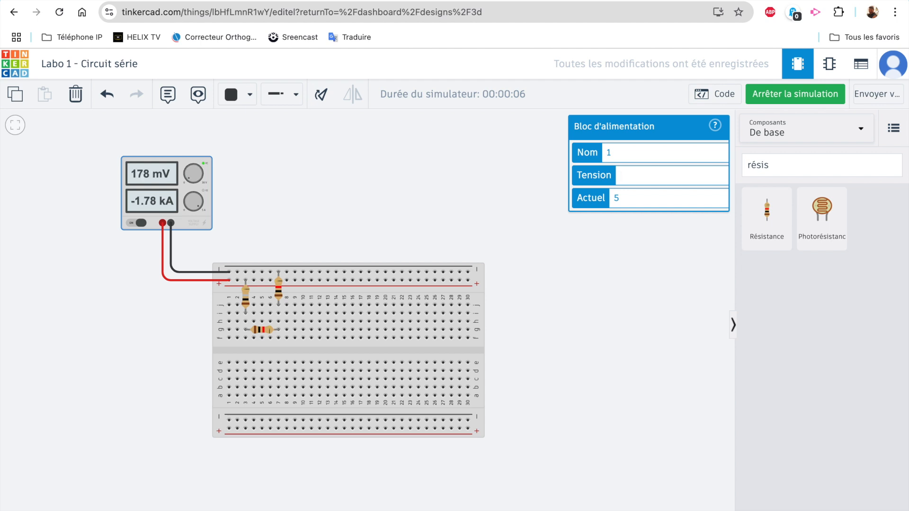
pyautogui.write('10')
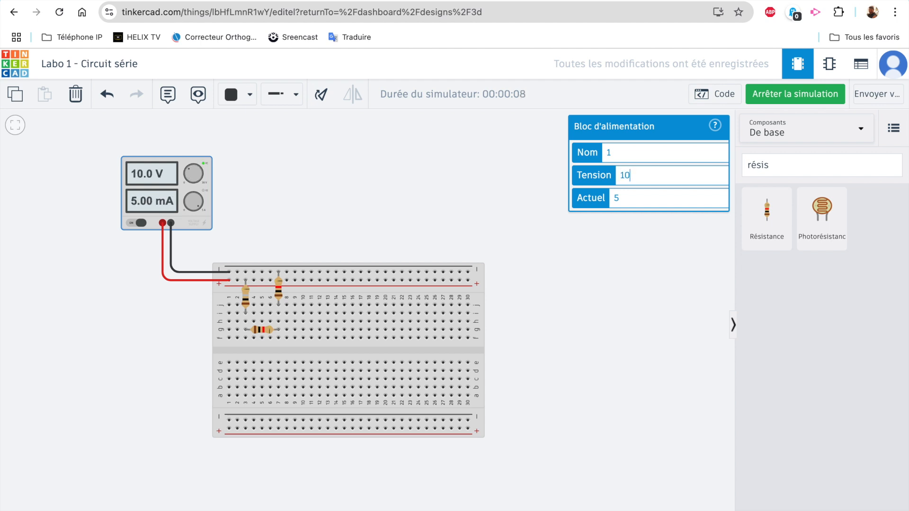
# Set the power supply's voltage to 1 V while the simulation runs
pyautogui.moveTo(649, 174); pyautogui.dragTo(623, 180)
pyautogui.press('BackSpace')
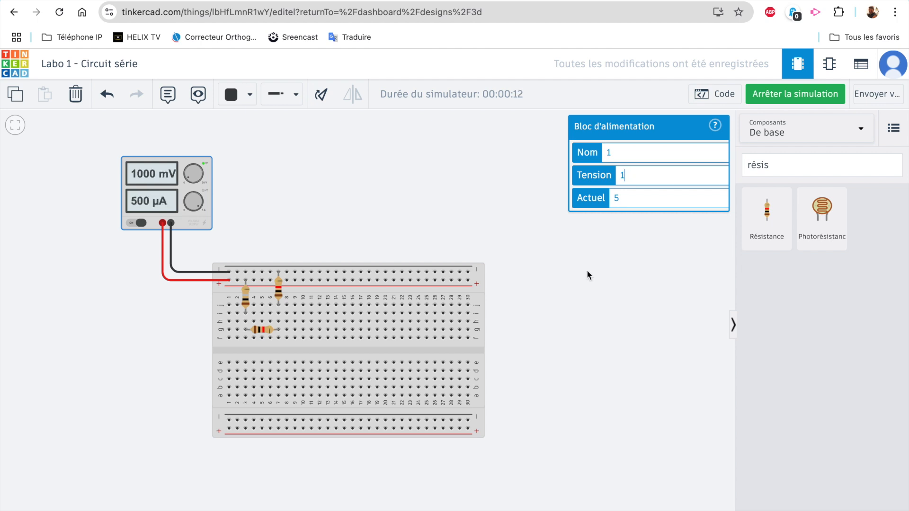
pyautogui.click(587, 272)
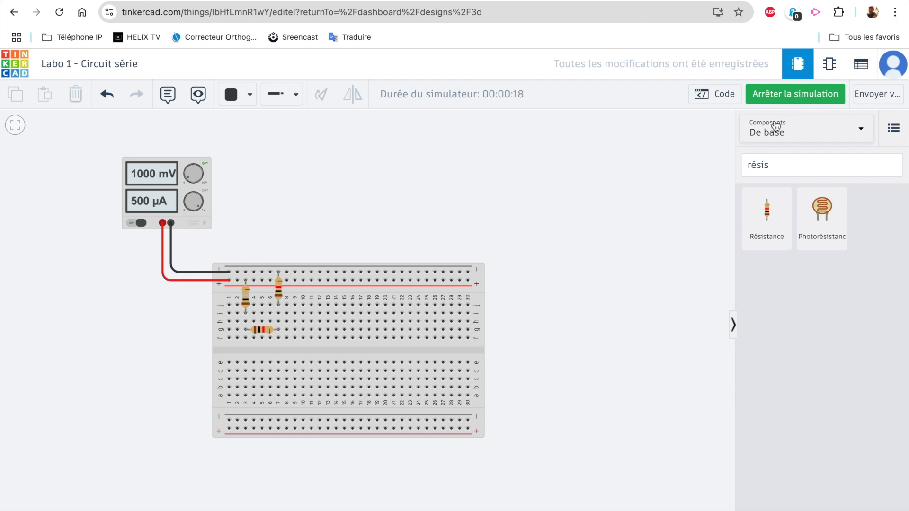
# Stop the running simulation
pyautogui.moveTo(771, 165); pyautogui.dragTo(748, 164)
pyautogui.click(739, 168)
pyautogui.click(742, 164)
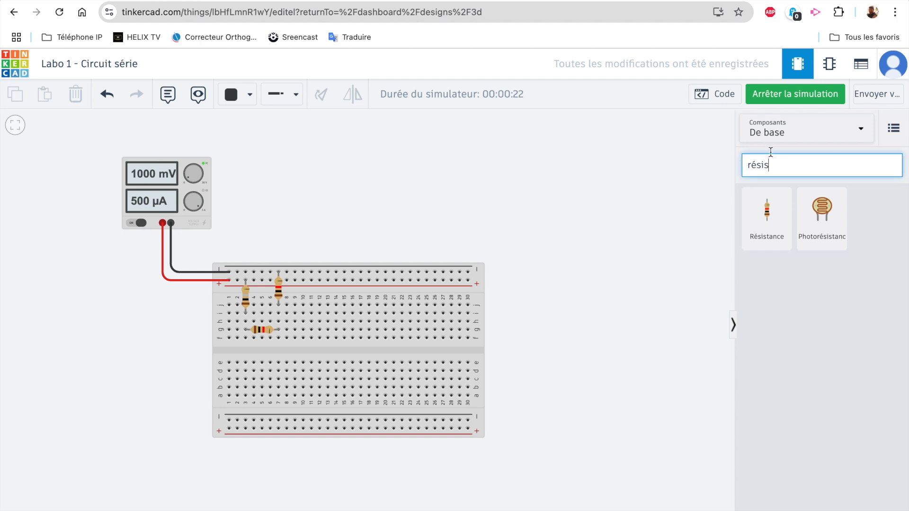
pyautogui.click(796, 97)
# Search the components for "multim" and place a multimeter above the breadboard beside the power supply
pyautogui.moveTo(771, 164); pyautogui.dragTo(745, 165)
pyautogui.write('mult')
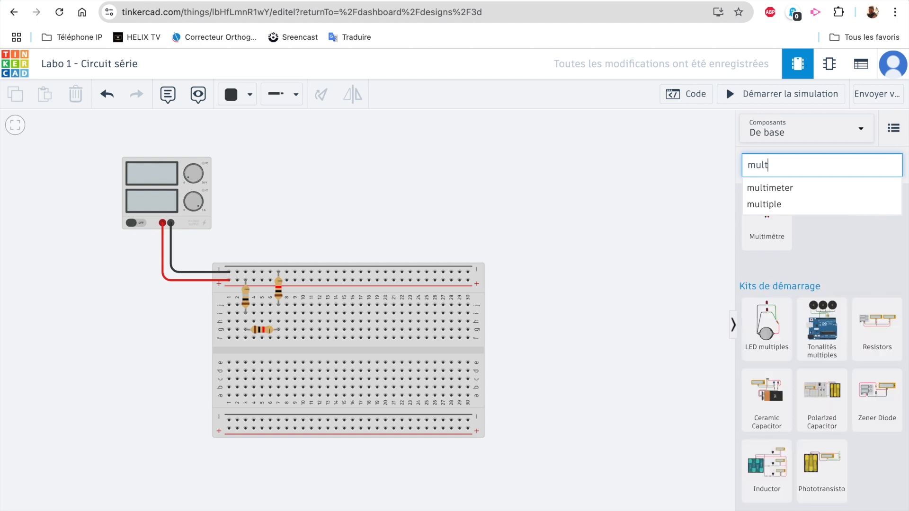
pyautogui.click(758, 188)
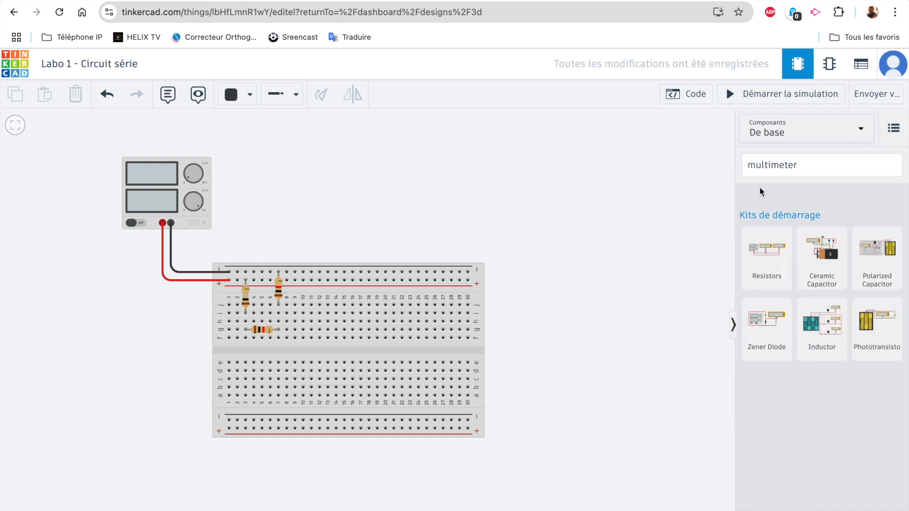
pyautogui.click(810, 163)
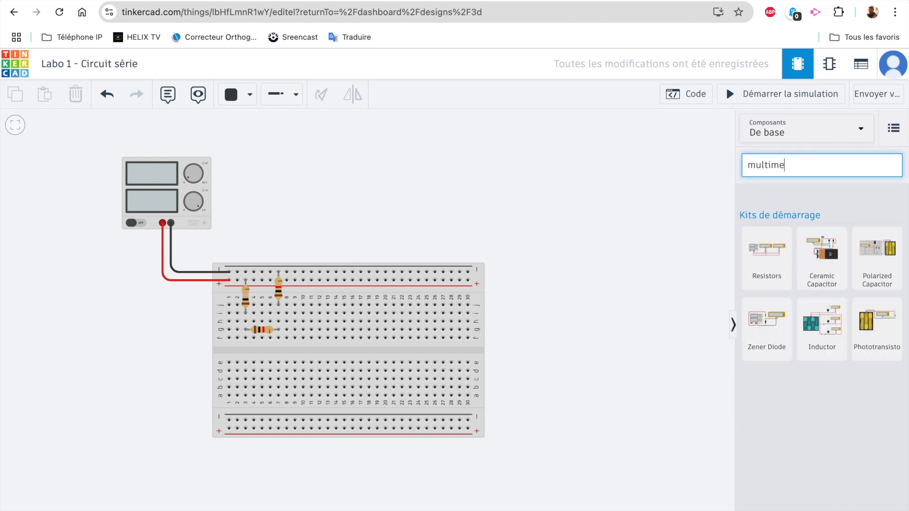
pyautogui.press('BackSpace')
pyautogui.moveTo(767, 216); pyautogui.dragTo(304, 202)
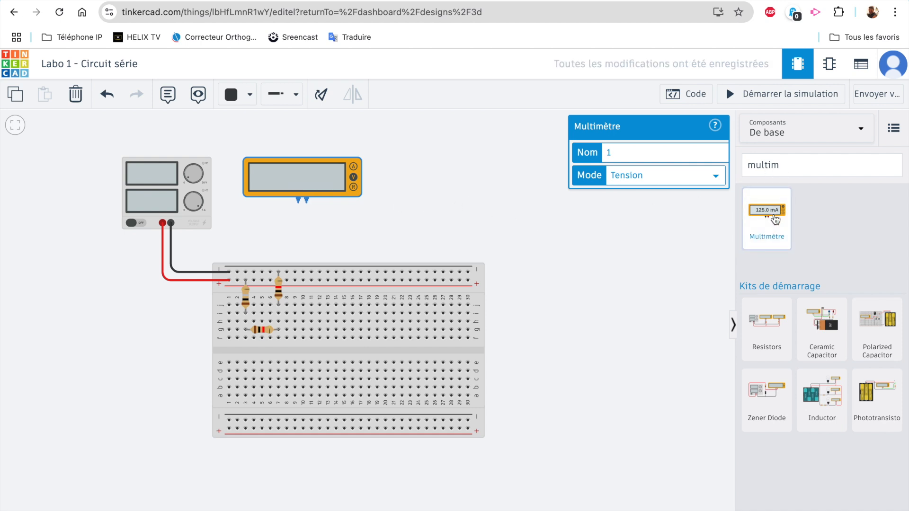
pyautogui.click(428, 215)
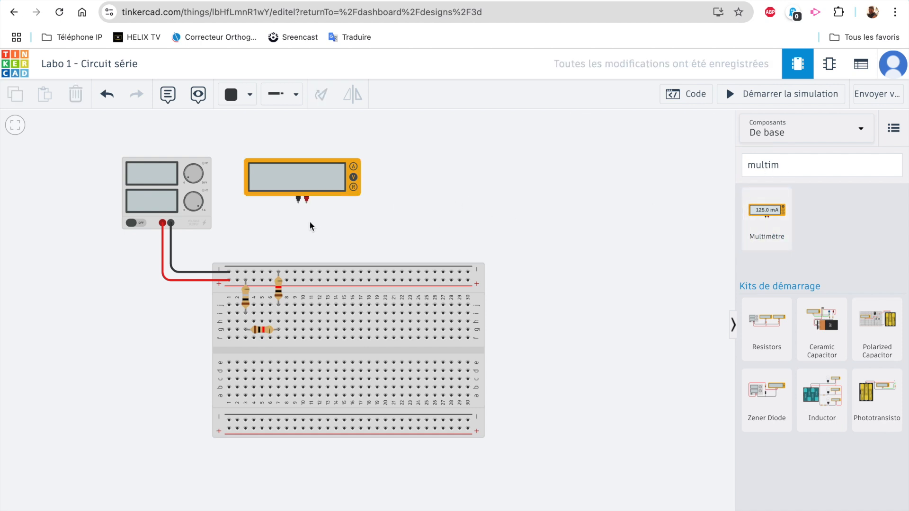
# Wire the multimeter across the upright column 7 resistor, negative to the upper − rail and positive to row i, and run the simulation briefly
pyautogui.click(298, 200)
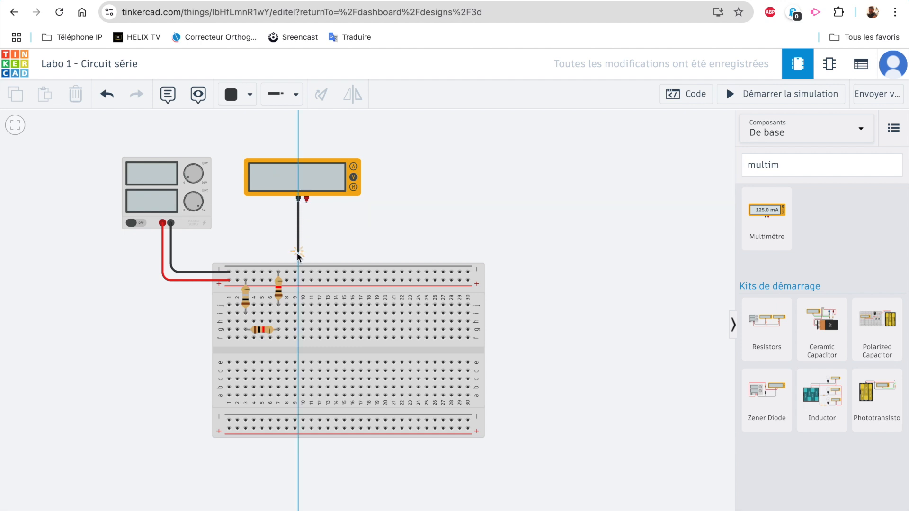
pyautogui.click(281, 272)
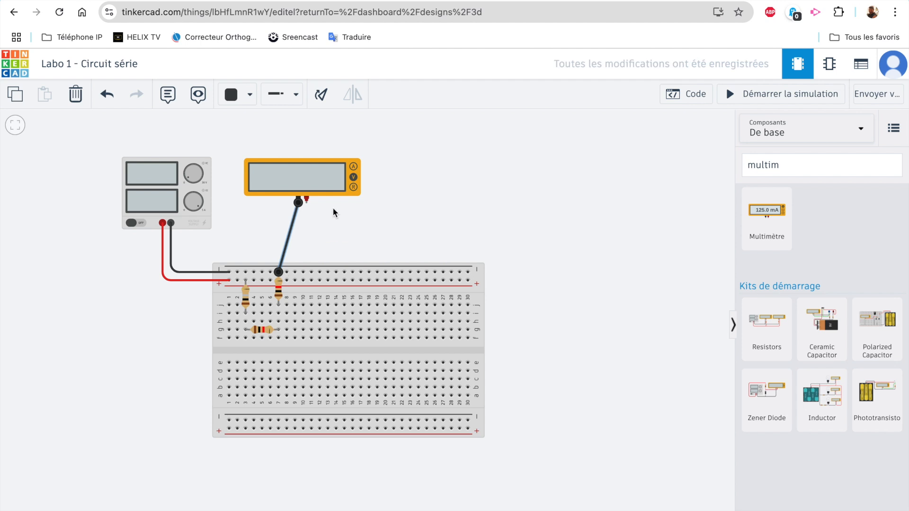
pyautogui.click(308, 202)
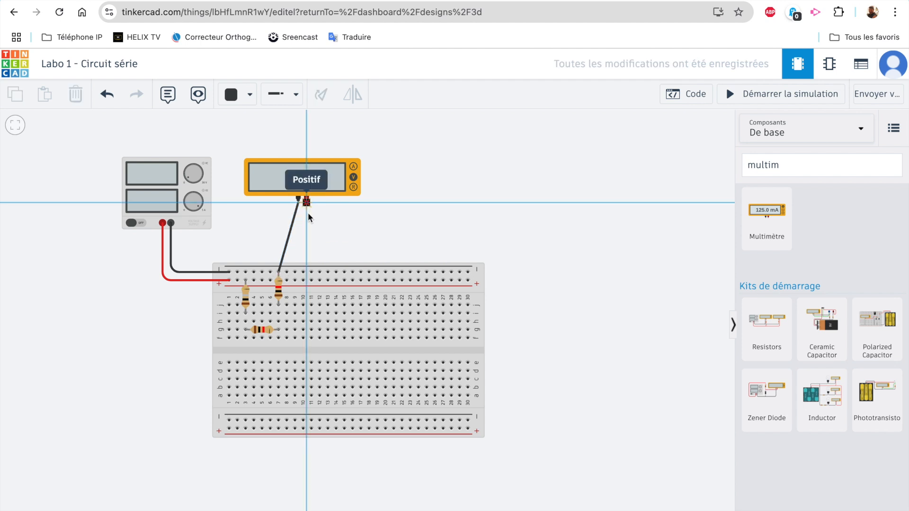
pyautogui.click(279, 313)
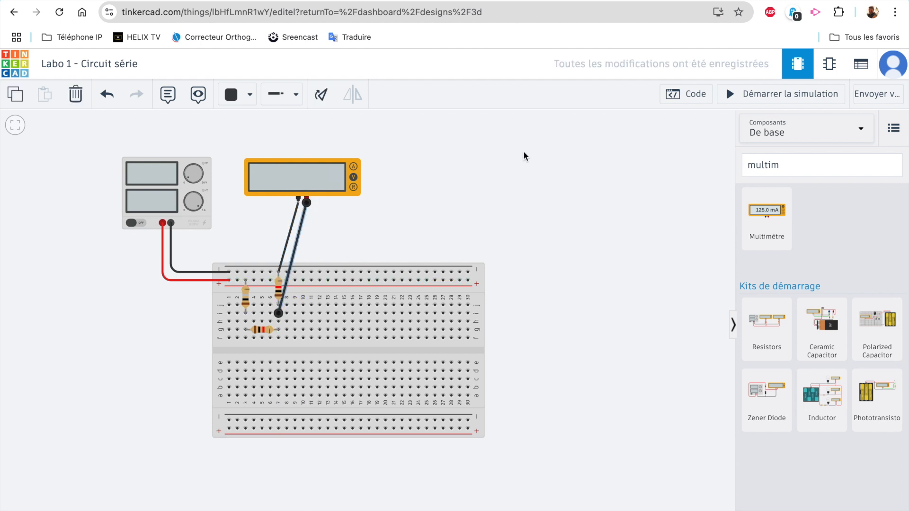
pyautogui.click(734, 94)
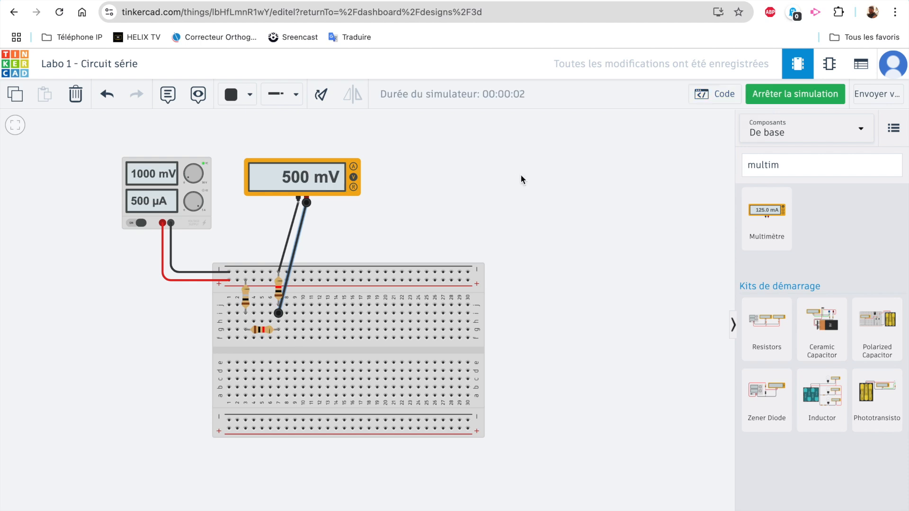
pyautogui.click(765, 100)
# Take the horizontal resistor off the breadboard and attach the multimeter's positive and negative leads to its two ends
pyautogui.moveTo(251, 331); pyautogui.dragTo(418, 241)
pyautogui.click(291, 263)
pyautogui.moveTo(279, 314); pyautogui.dragTo(435, 241)
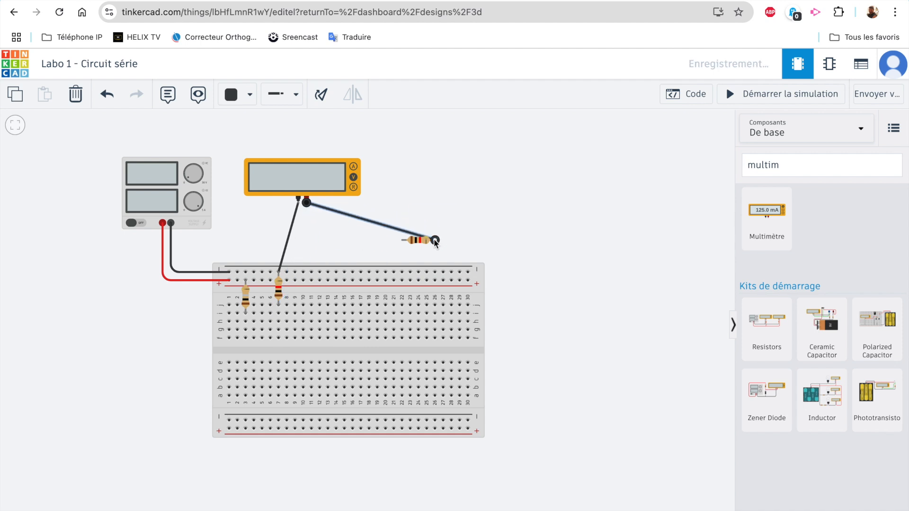
pyautogui.click(280, 271)
pyautogui.moveTo(280, 273); pyautogui.dragTo(402, 243)
pyautogui.click(556, 179)
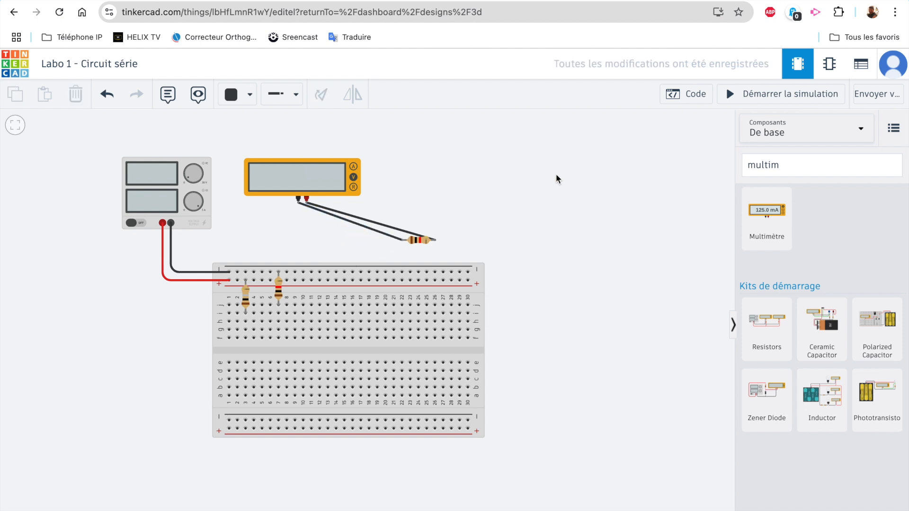
# Measure the isolated resistor by simulating with the multimeter in Résistance mode, and stop the simulation
pyautogui.click(732, 94)
pyautogui.click(355, 177)
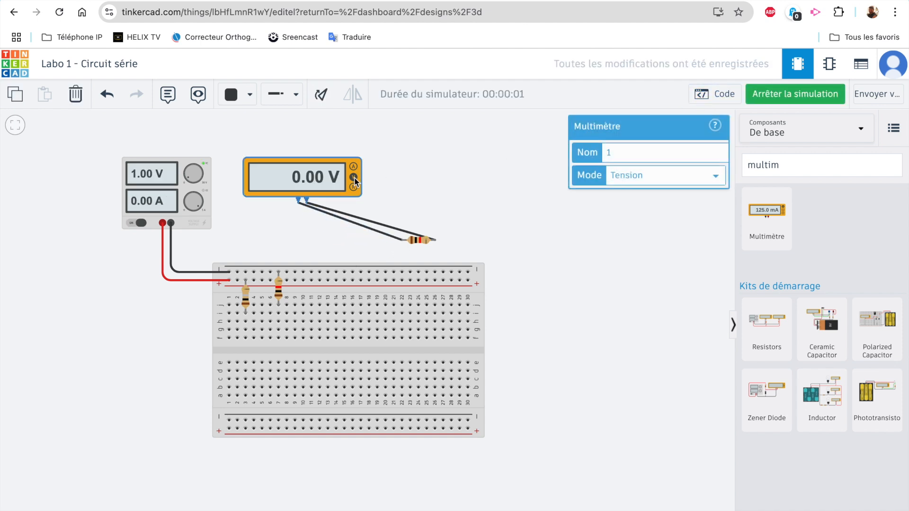
pyautogui.click(650, 180)
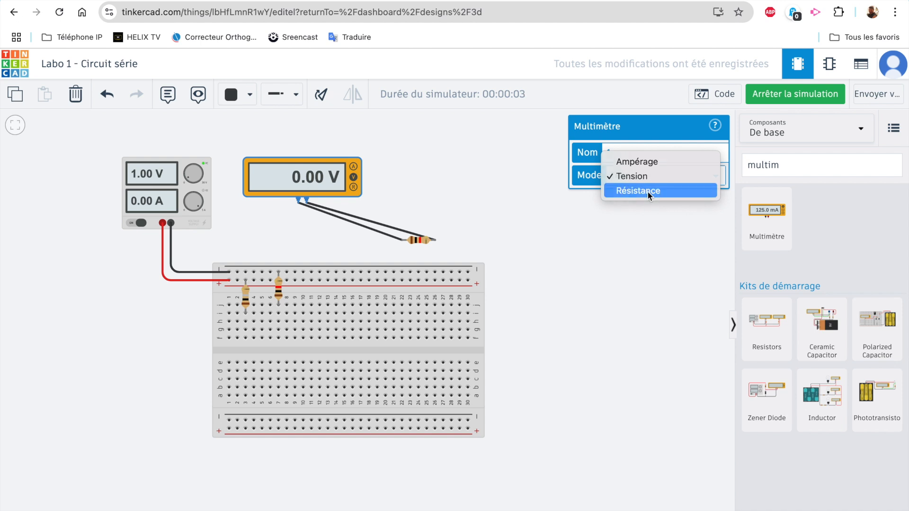
pyautogui.click(648, 190)
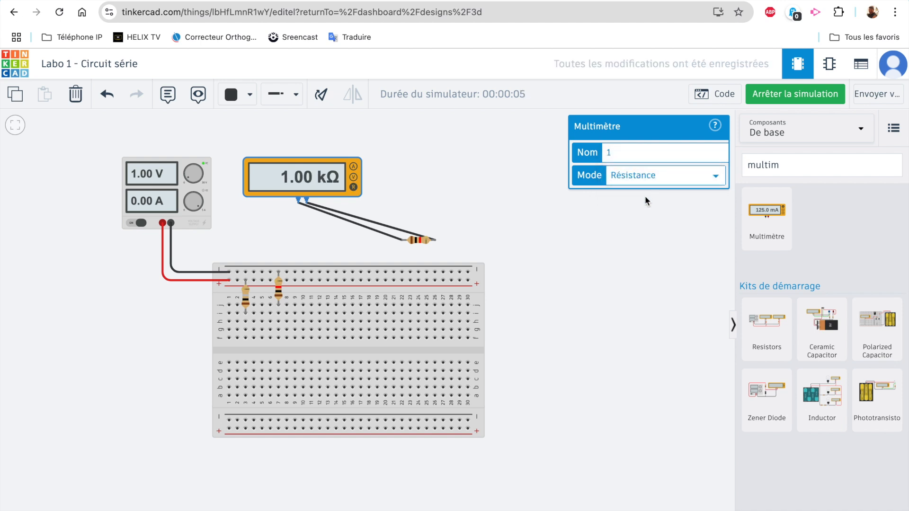
pyautogui.click(804, 95)
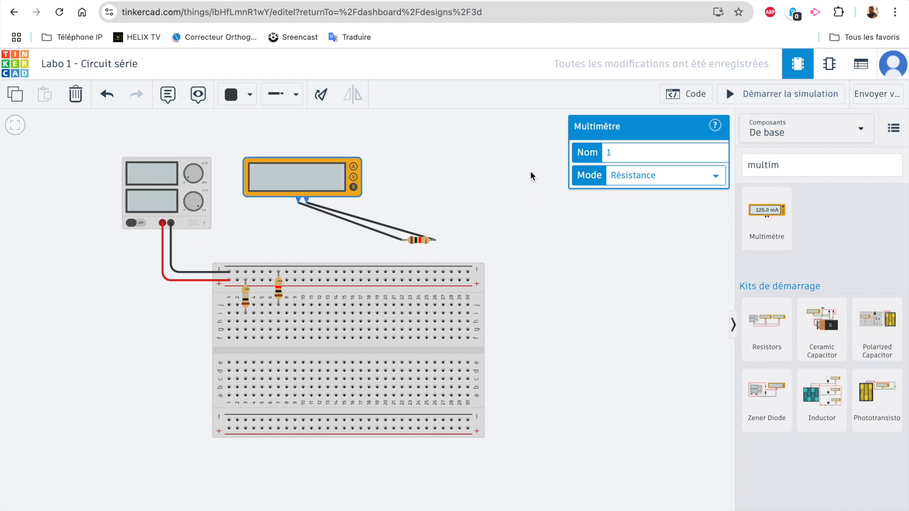
pyautogui.click(496, 191)
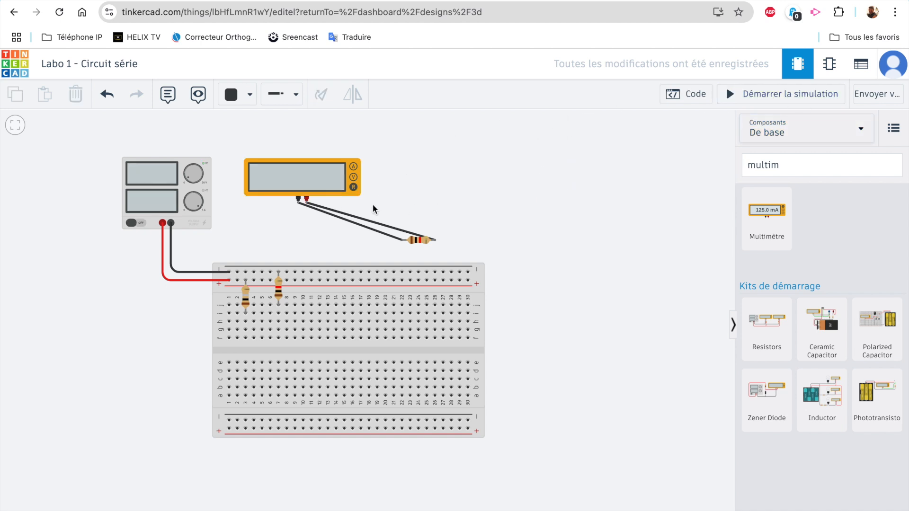
# Delete both multimeter leads connected to the loose resistor
pyautogui.click(416, 244)
pyautogui.moveTo(416, 248); pyautogui.dragTo(407, 264)
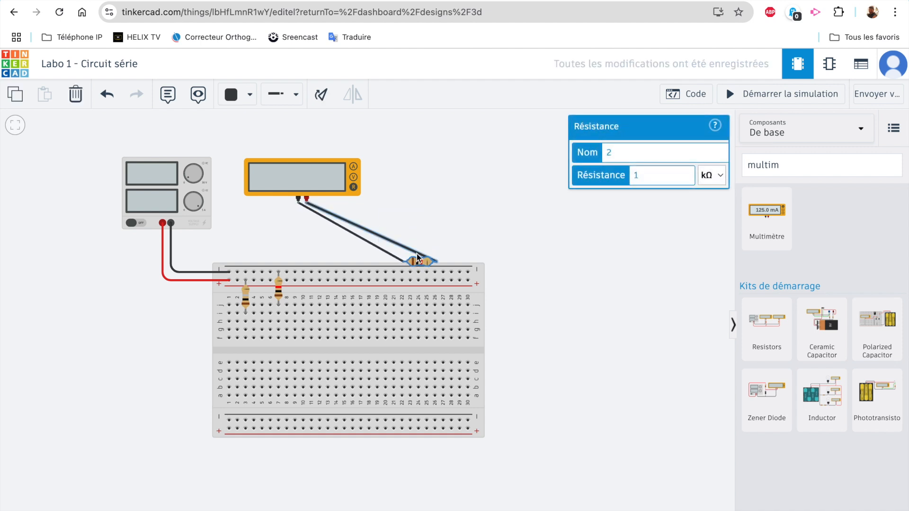
pyautogui.click(397, 257)
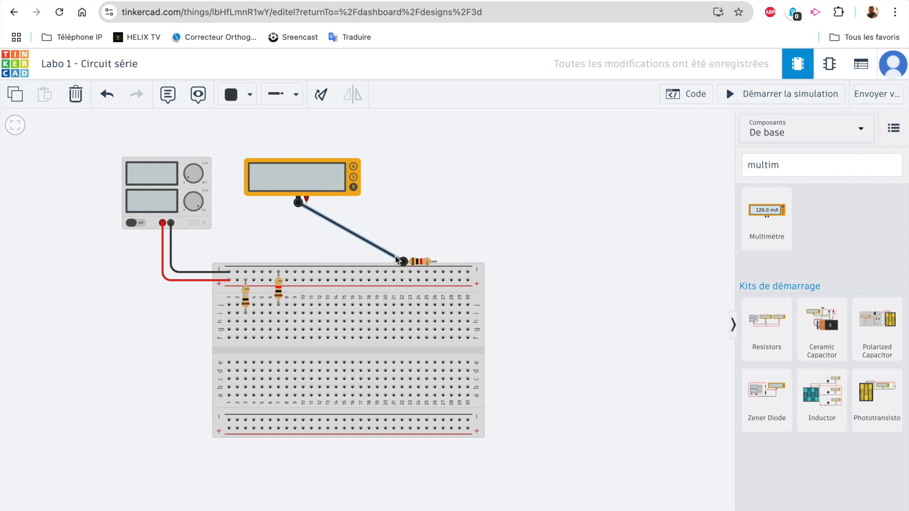
pyautogui.press('Delete')
# Return the loose resistor to row g across columns 3–7 and lay the column 7 resistor horizontally across columns 7–11 in row h
pyautogui.moveTo(423, 264); pyautogui.dragTo(266, 334)
pyautogui.click(278, 292)
pyautogui.click(324, 89)
pyautogui.click(323, 89)
pyautogui.click(324, 89)
pyautogui.moveTo(283, 291); pyautogui.dragTo(300, 324)
# Connect the multimeter in series, positive to column 11 in row j and negative to the upper − rail at column 8
pyautogui.click(306, 200)
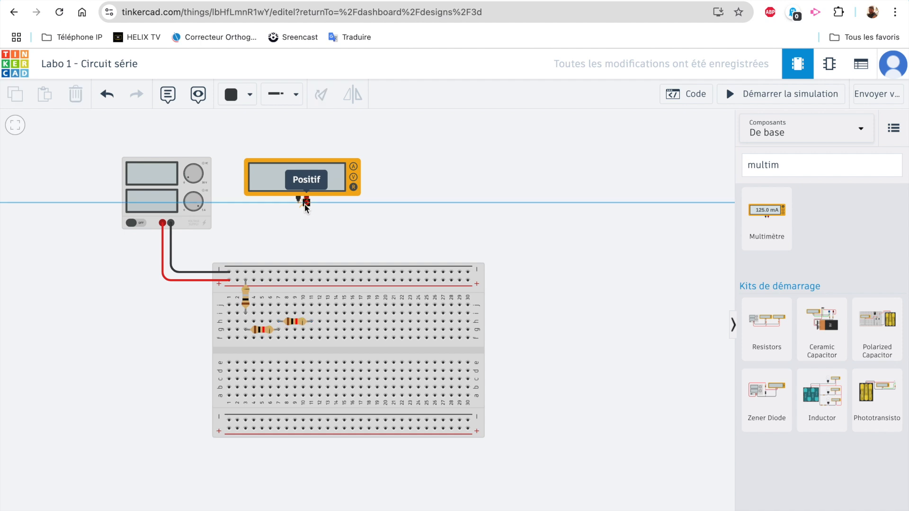
pyautogui.click(311, 305)
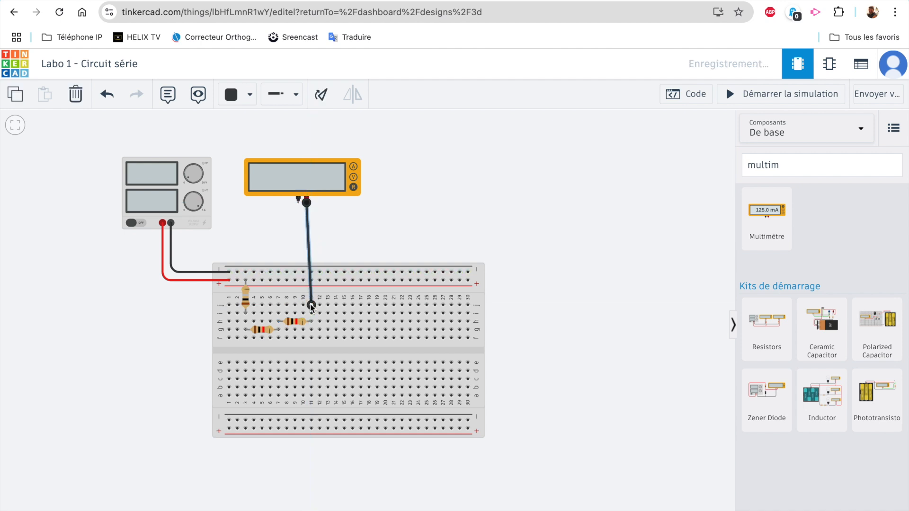
pyautogui.click(299, 204)
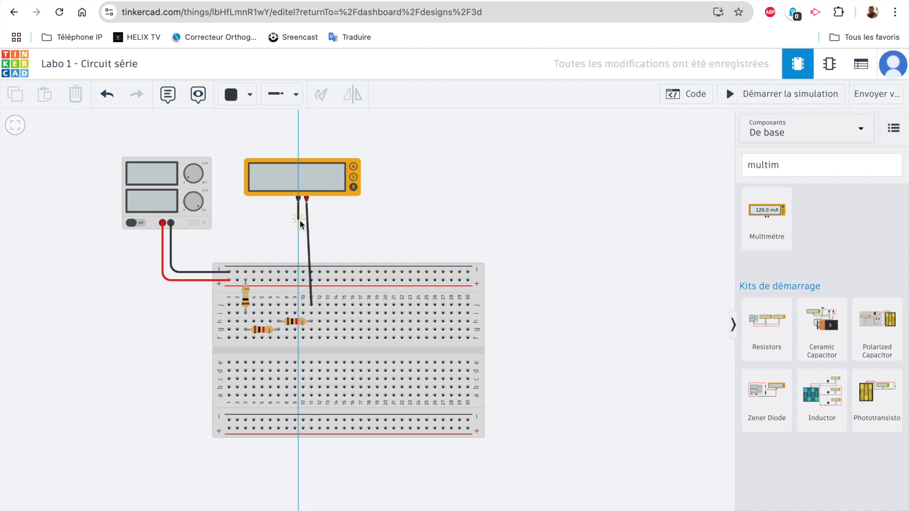
pyautogui.click(287, 272)
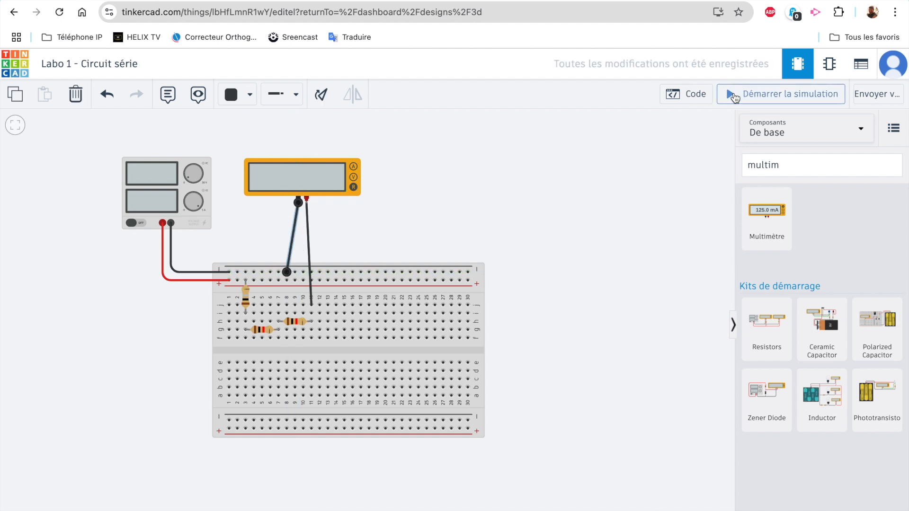
# Color the multimeter's positive lead red
pyautogui.click(306, 232)
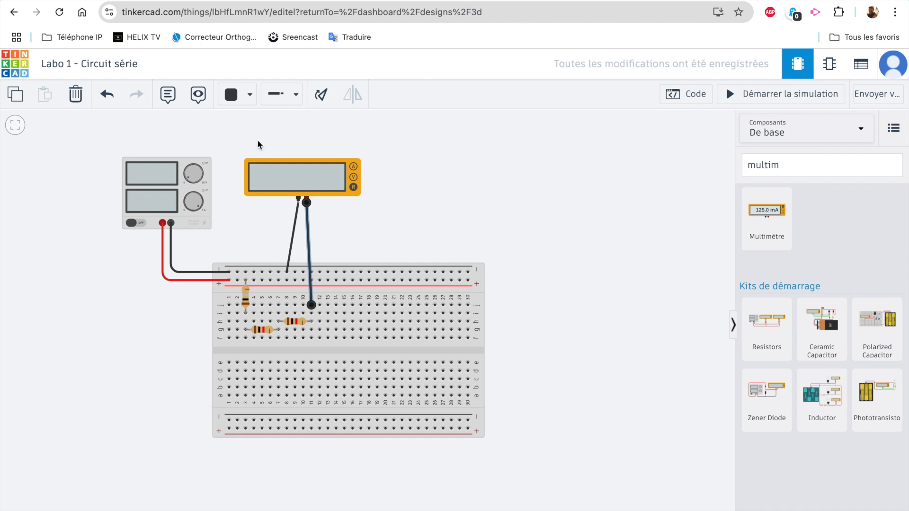
pyautogui.click(249, 96)
pyautogui.click(245, 159)
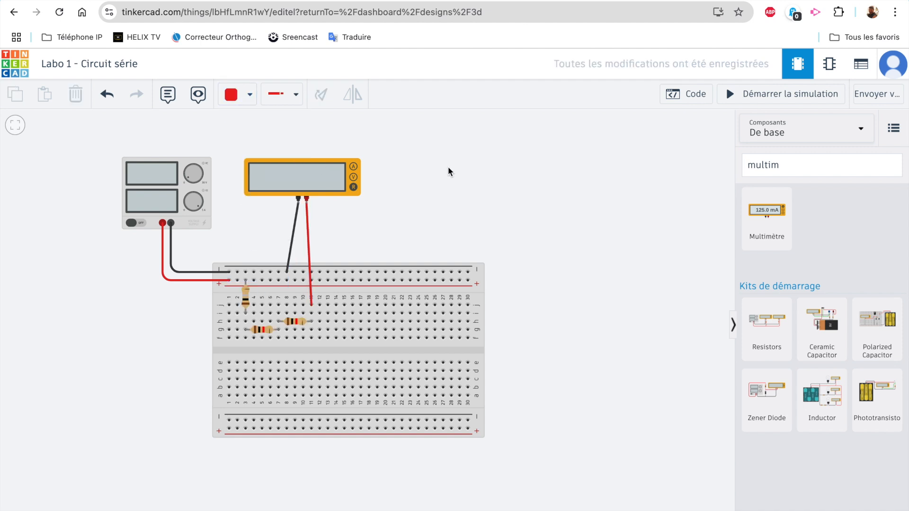
# Start the simulation and set the multimeter's mode to Ampérage
pyautogui.click(737, 97)
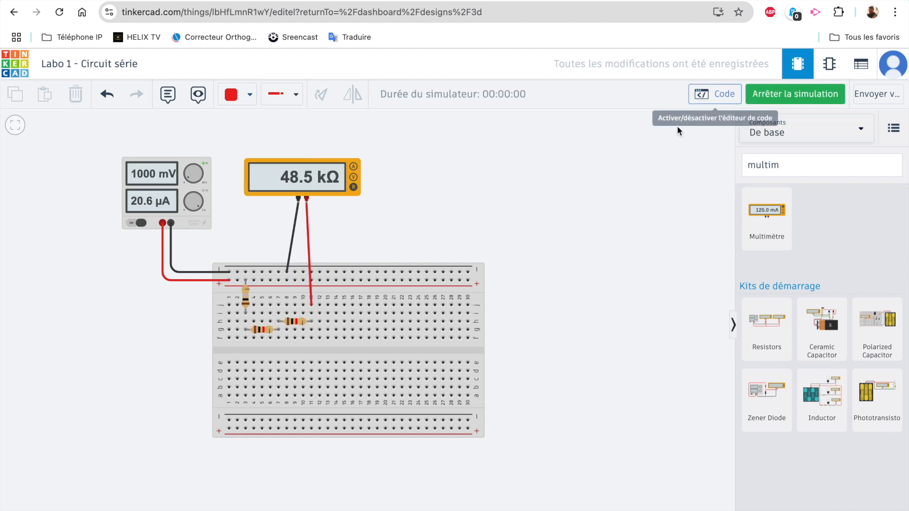
pyautogui.click(352, 184)
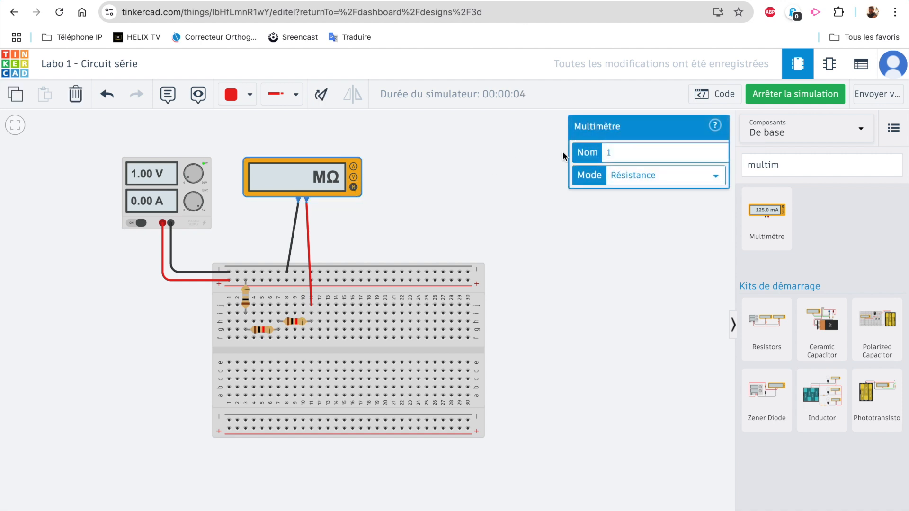
pyautogui.click(700, 180)
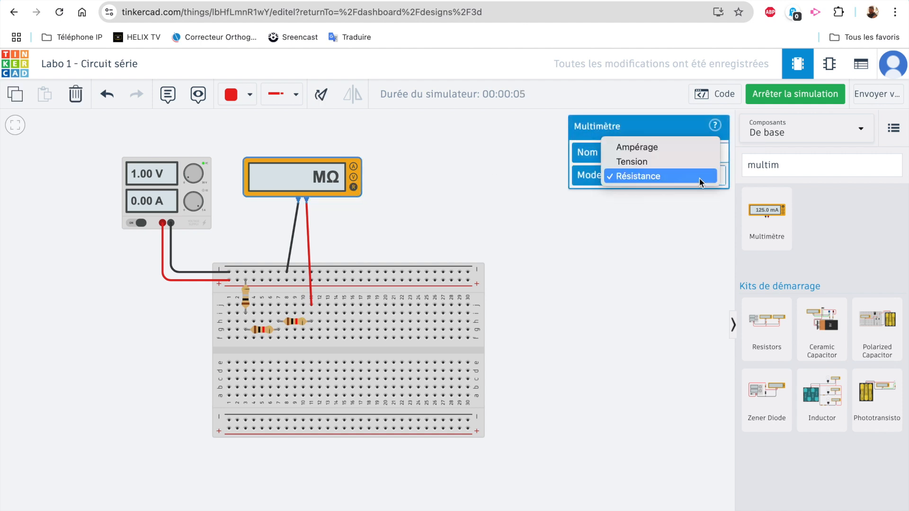
pyautogui.click(662, 154)
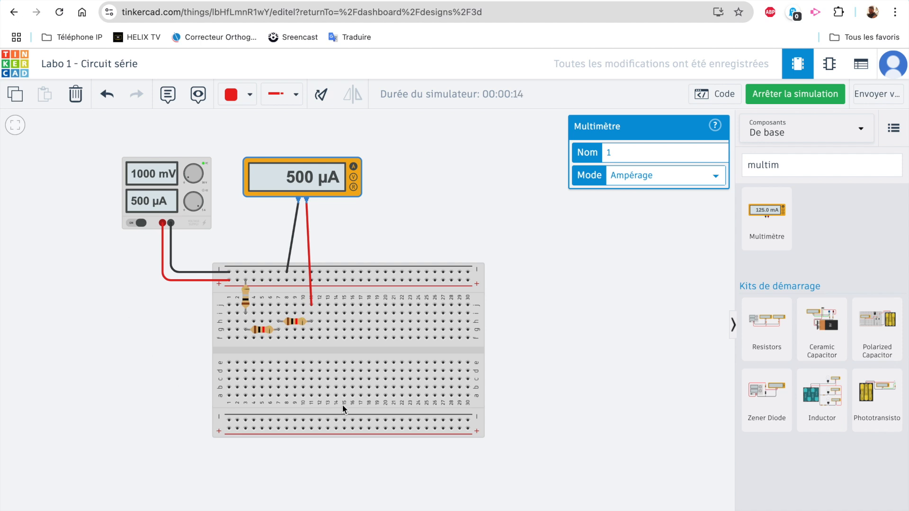
# Search the component library for "logi" and look through the matching components
pyautogui.moveTo(797, 165); pyautogui.dragTo(760, 166)
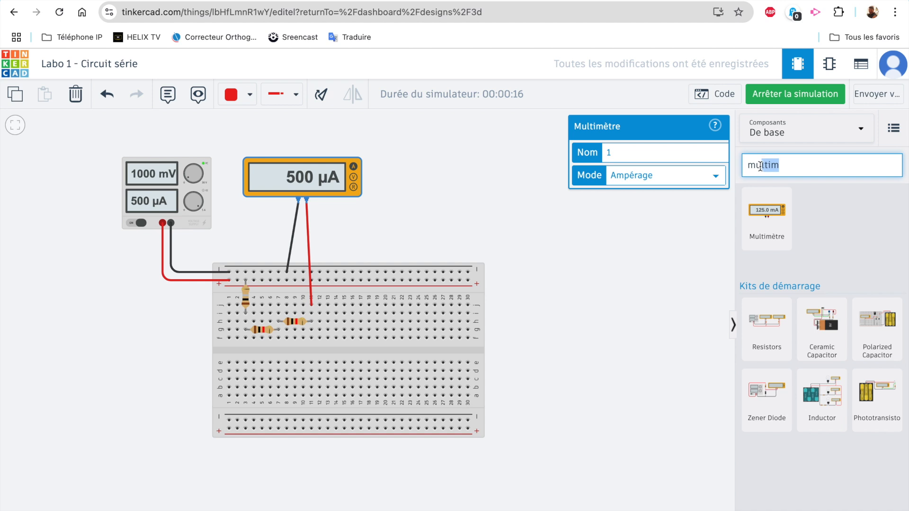
pyautogui.press('BackSpace')
pyautogui.press('BackSpace')
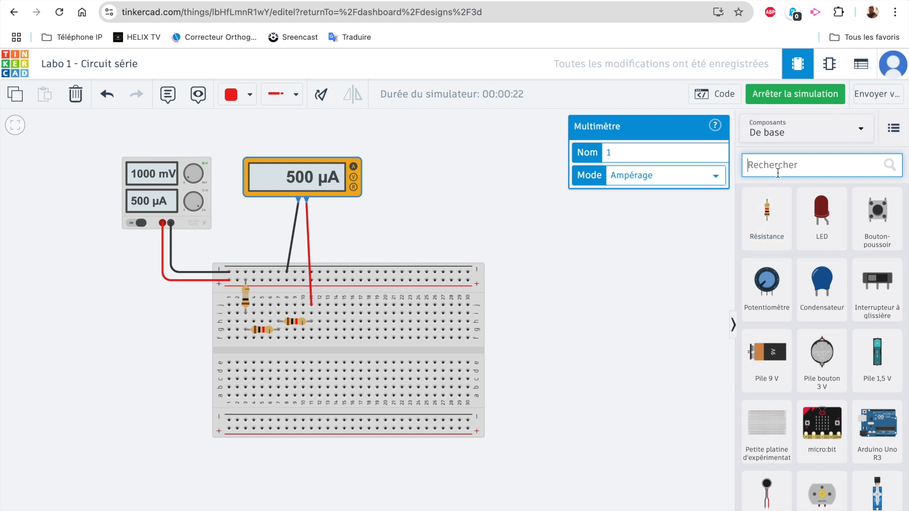
pyautogui.write('logi')
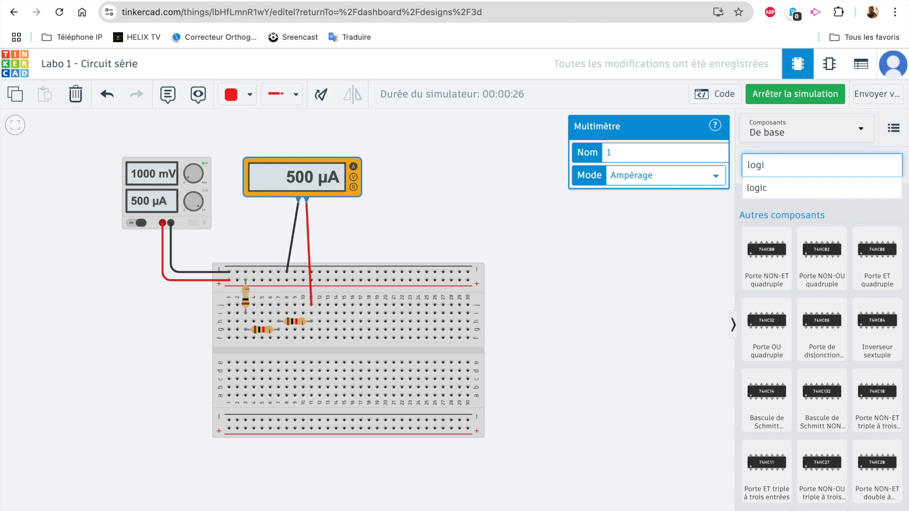
pyautogui.scroll(-2, 814, 337)
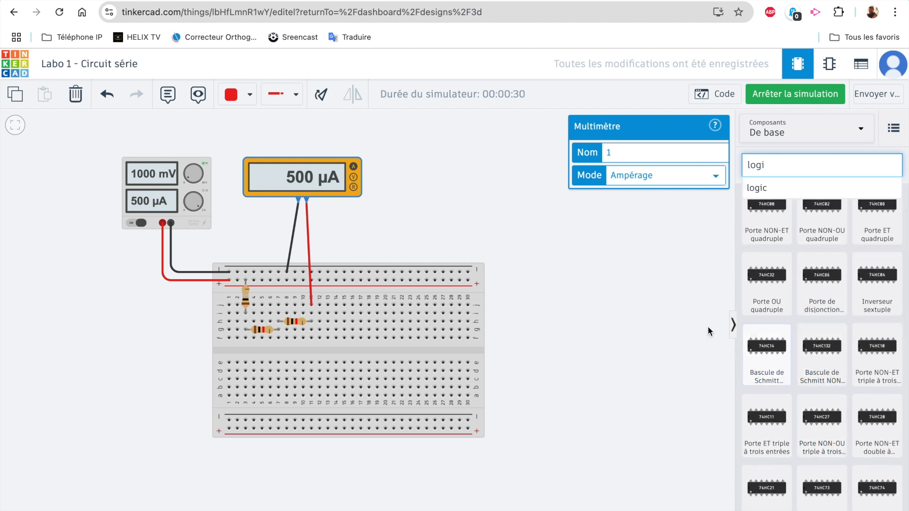
pyautogui.click(693, 326)
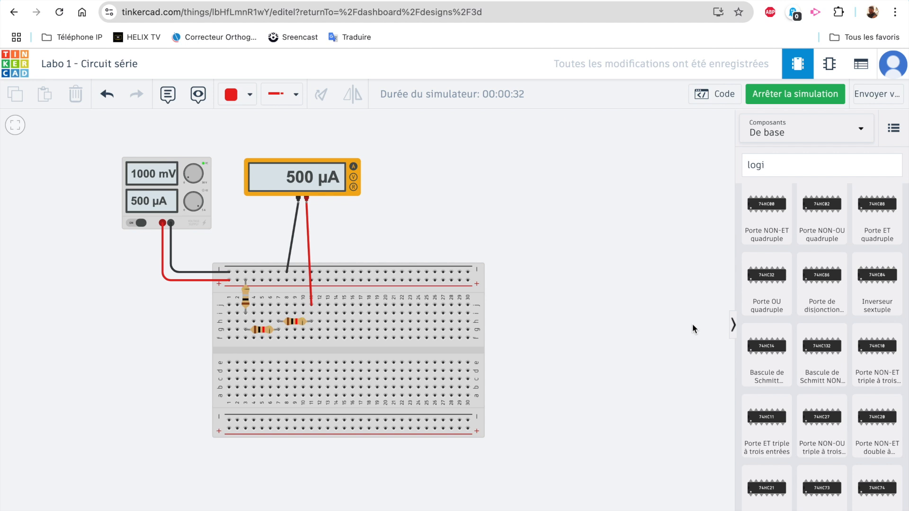